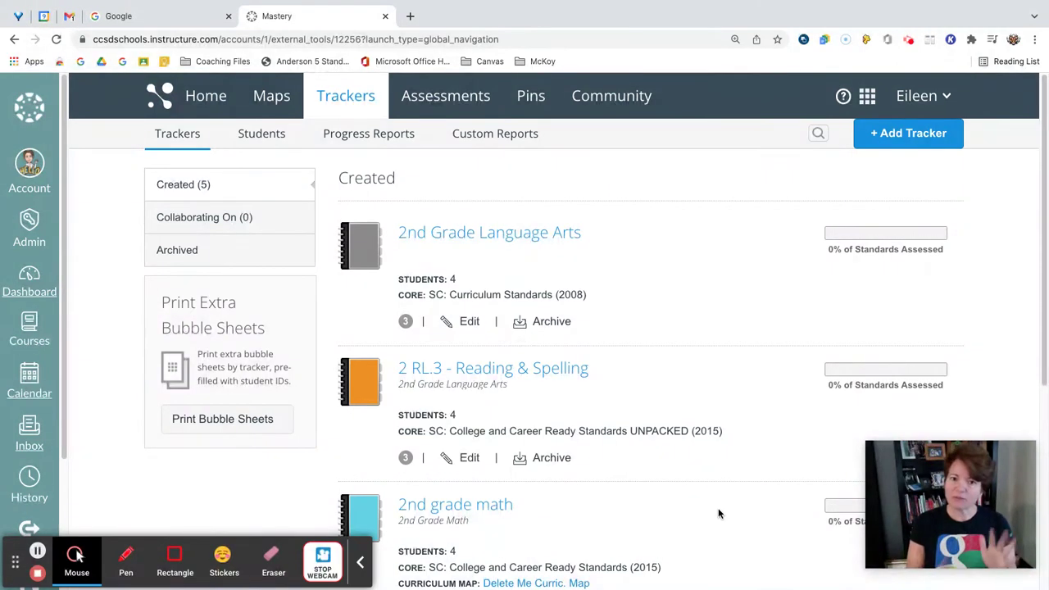
Move the 2nd grade math tracker to the top of the created trackers list and open it.
{"action": "left_click", "coordinate": [359, 561]}
{"action": "left_click", "coordinate": [1027, 449]}
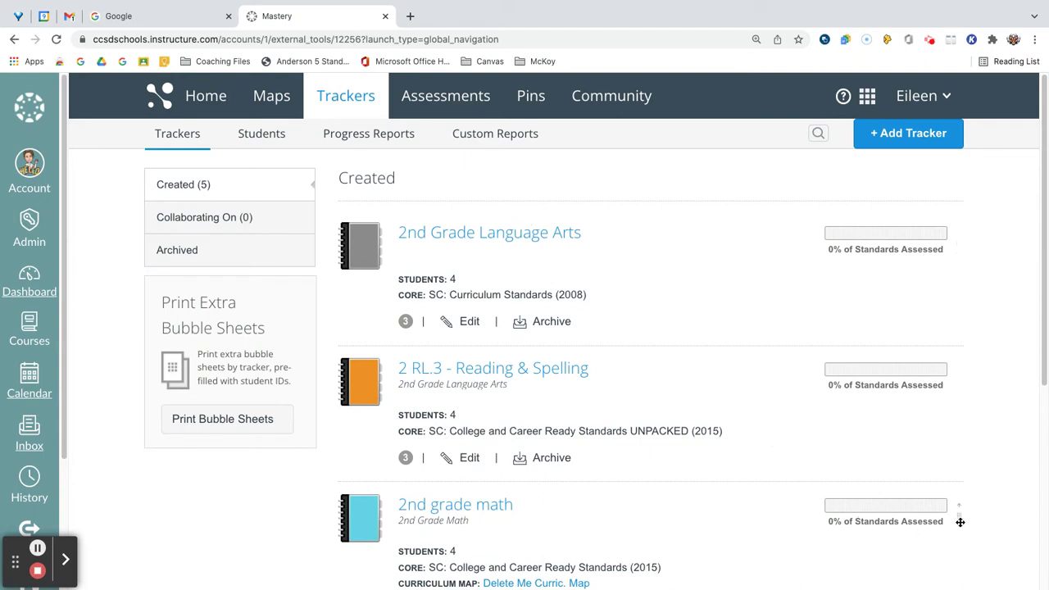
{"action": "left_click_drag", "start_coordinate": [957, 514], "coordinate": [940, 215]}
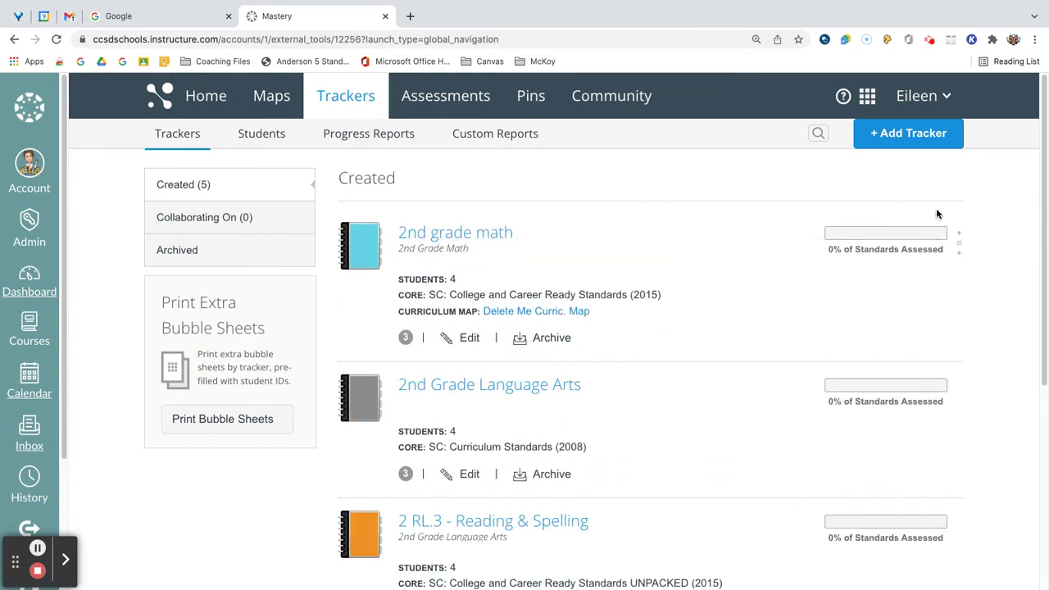
{"action": "left_click", "coordinate": [452, 237]}
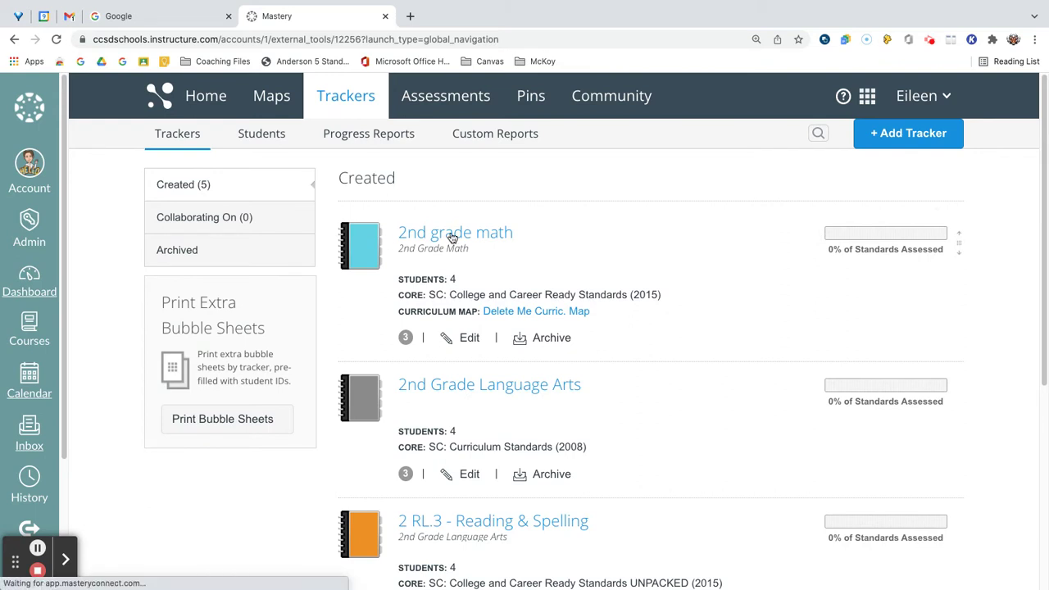
{"action": "left_click", "coordinate": [65, 562]}
{"action": "left_click", "coordinate": [175, 561]}
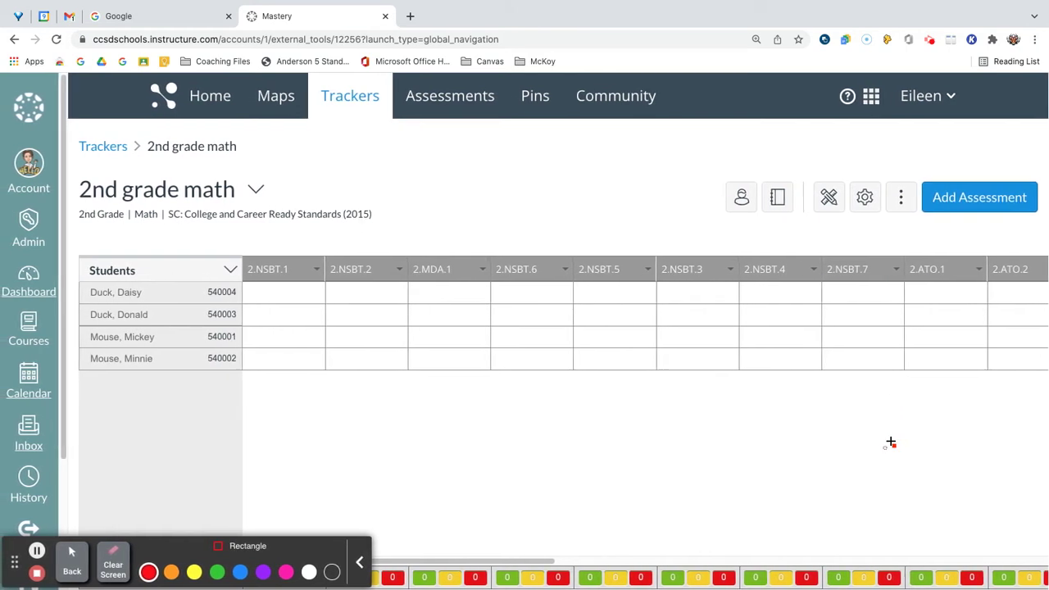
{"action": "scroll", "coordinate": [891, 443], "scroll_direction": "right", "scroll_amount": 5}
{"action": "scroll", "coordinate": [891, 443], "scroll_direction": "right", "scroll_amount": 3}
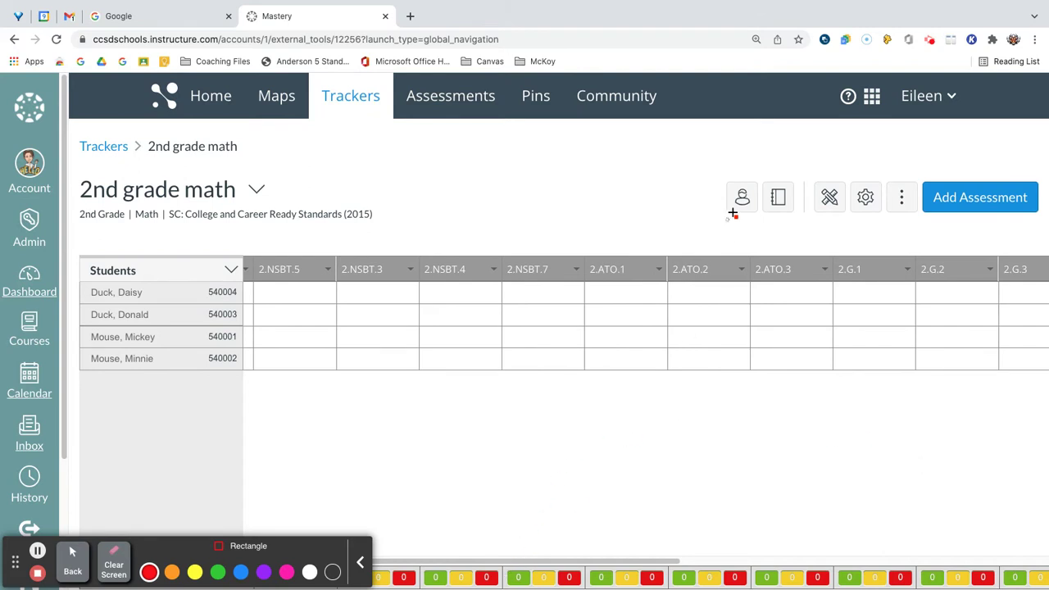
{"action": "mouse_move", "coordinate": [710, 182]}
{"action": "left_mouse_down"}
{"action": "mouse_move", "coordinate": [883, 217]}
{"action": "mouse_move", "coordinate": [934, 215]}
{"action": "left_mouse_up"}
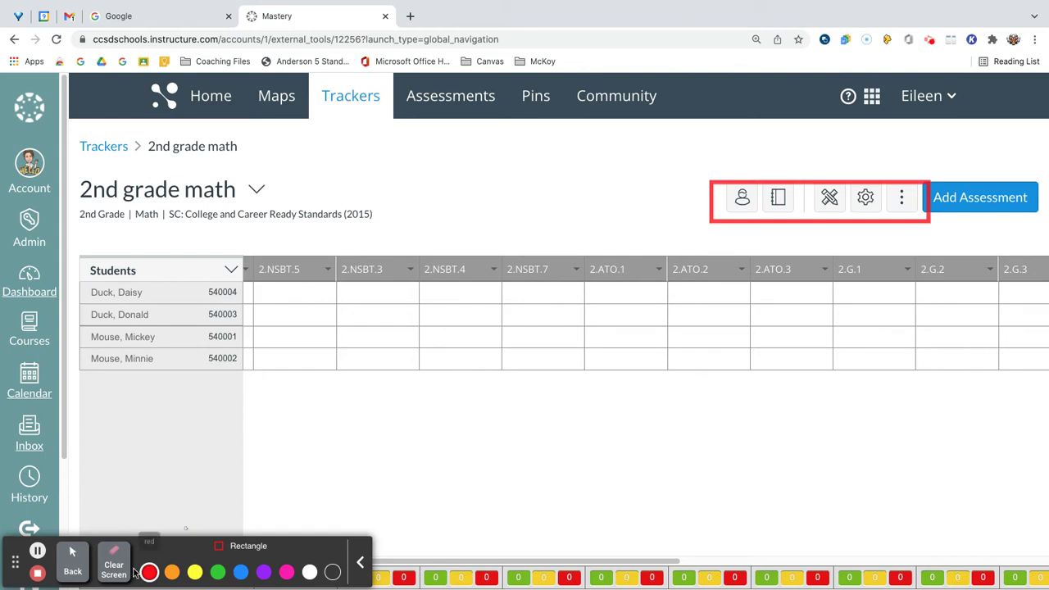
{"action": "left_click", "coordinate": [115, 553]}
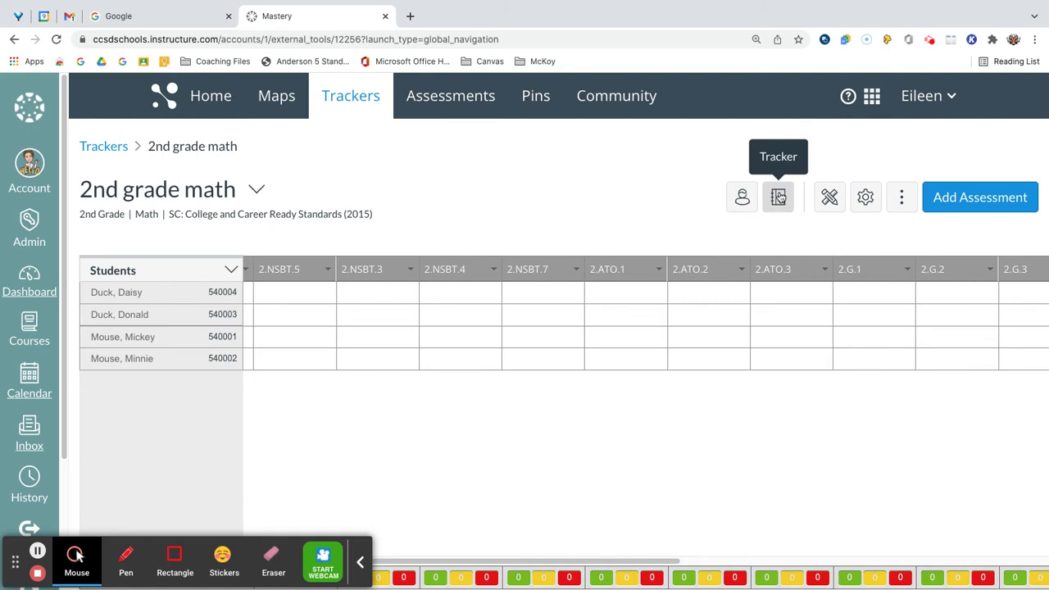
Start a new unit in the 2nd grade math tracker and name it "Unit 1: Numbers 0-1000".
{"action": "left_click", "coordinate": [779, 197]}
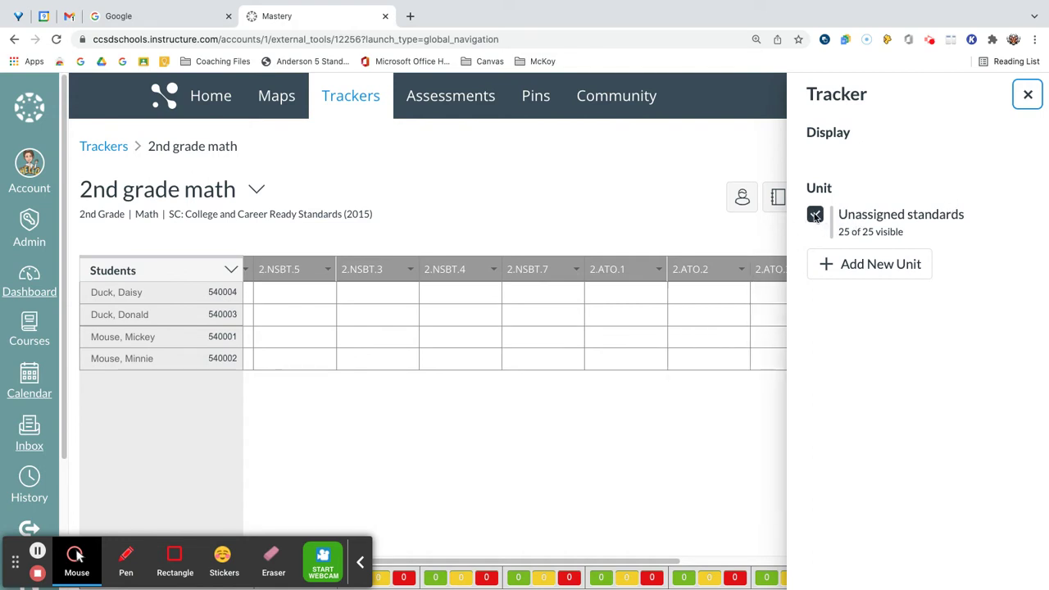
{"action": "left_click", "coordinate": [866, 265]}
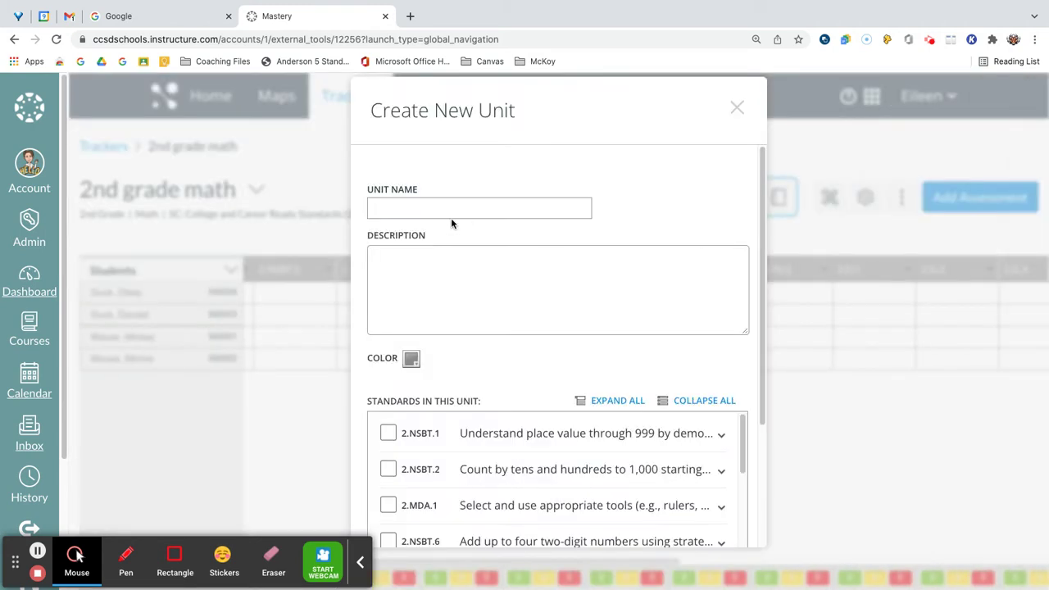
{"action": "left_click", "coordinate": [421, 208]}
{"action": "key", "text": "Down"}
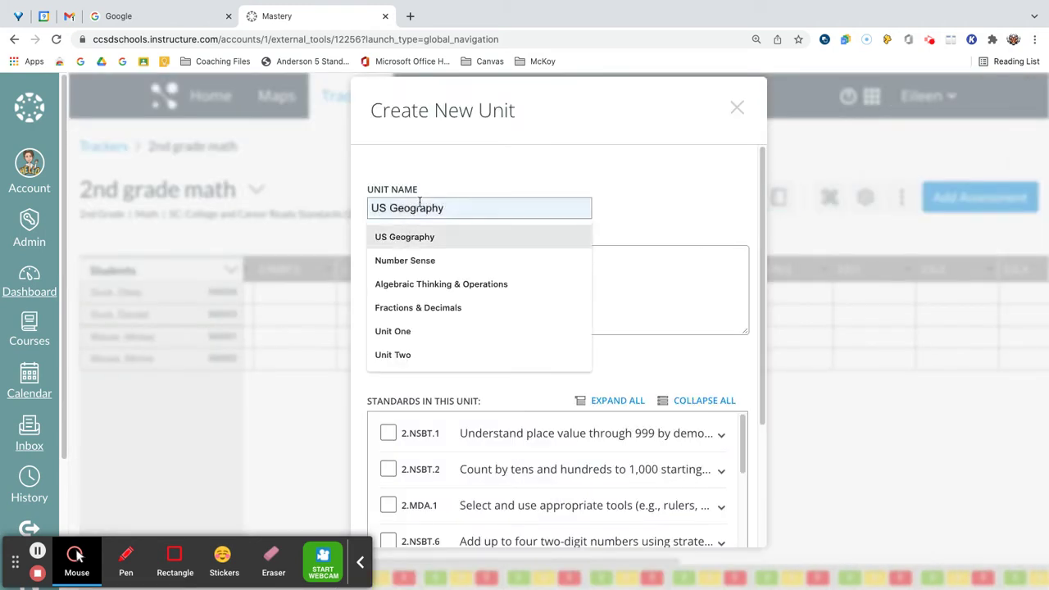
{"action": "key", "text": "Up"}
{"action": "type", "text": "Un"}
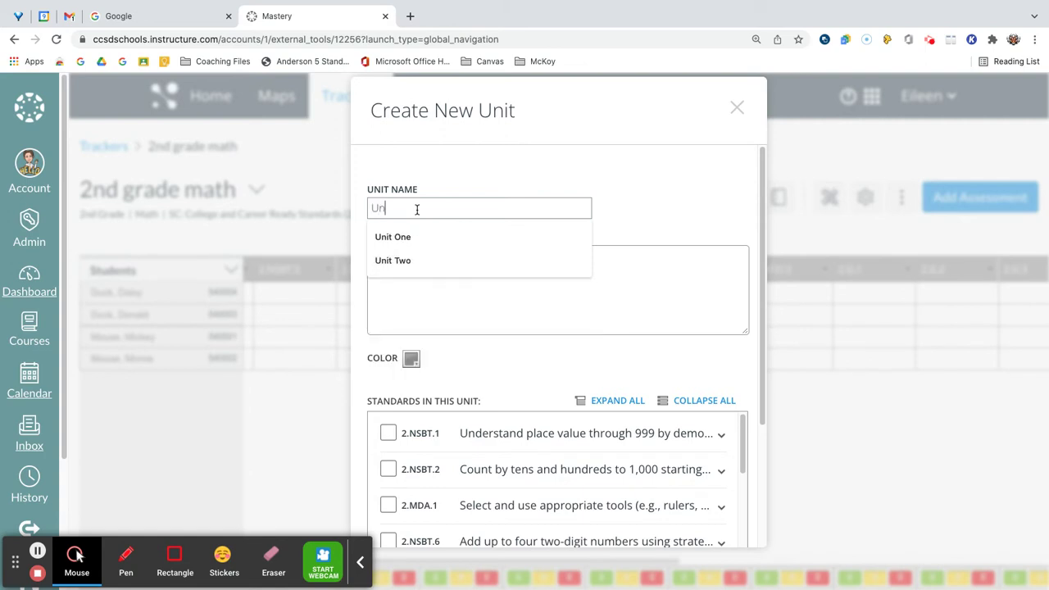
{"action": "type", "text": "it 1: Numbers"}
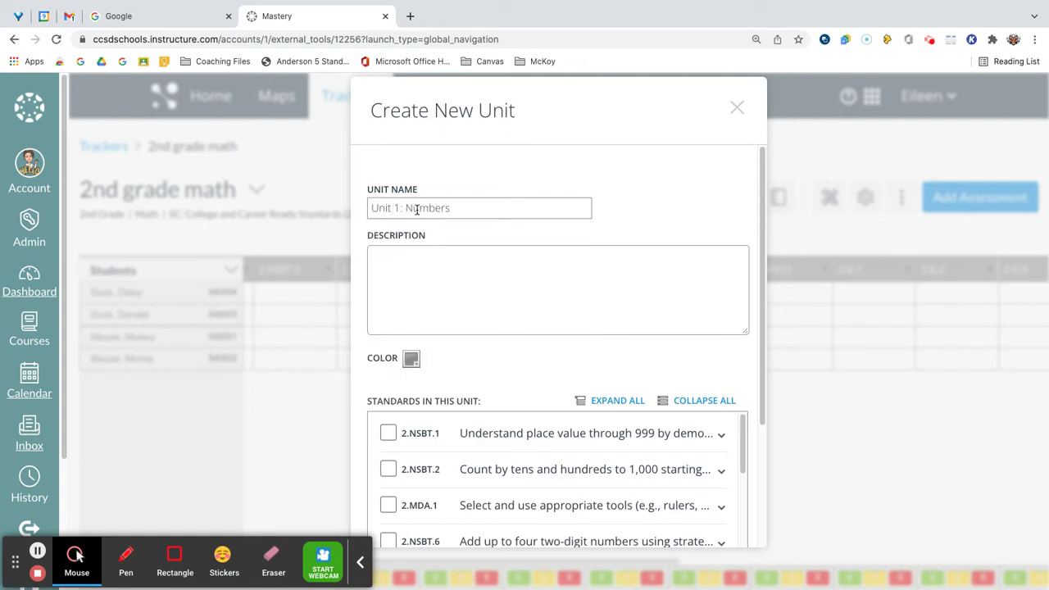
{"action": "type", "text": " 0-1000"}
Set the new unit's color to the red preset swatch.
{"action": "scroll", "coordinate": [423, 284], "scroll_direction": "down", "scroll_amount": 3}
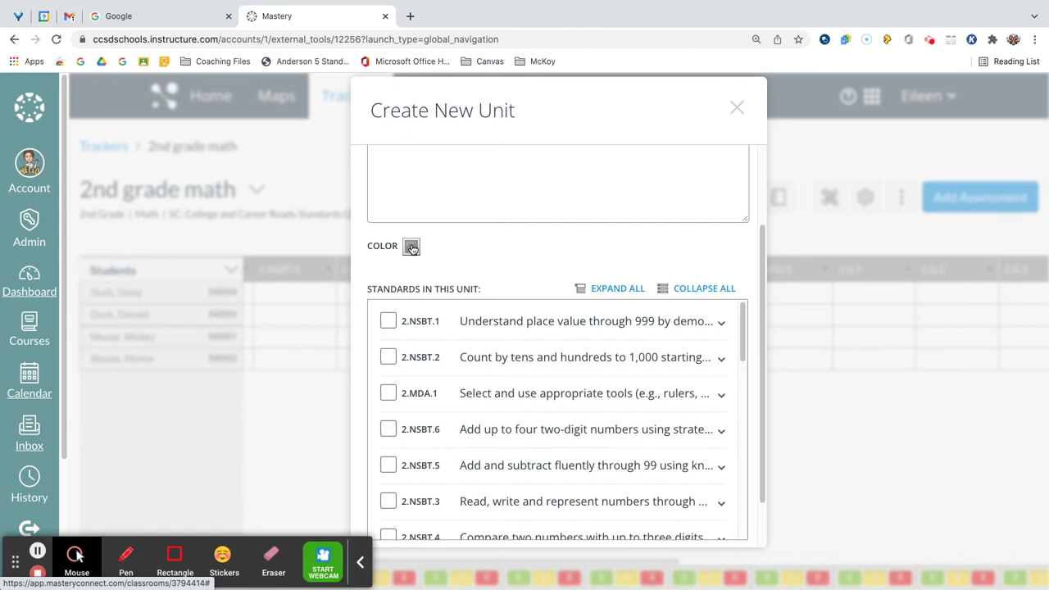
{"action": "left_click", "coordinate": [412, 248]}
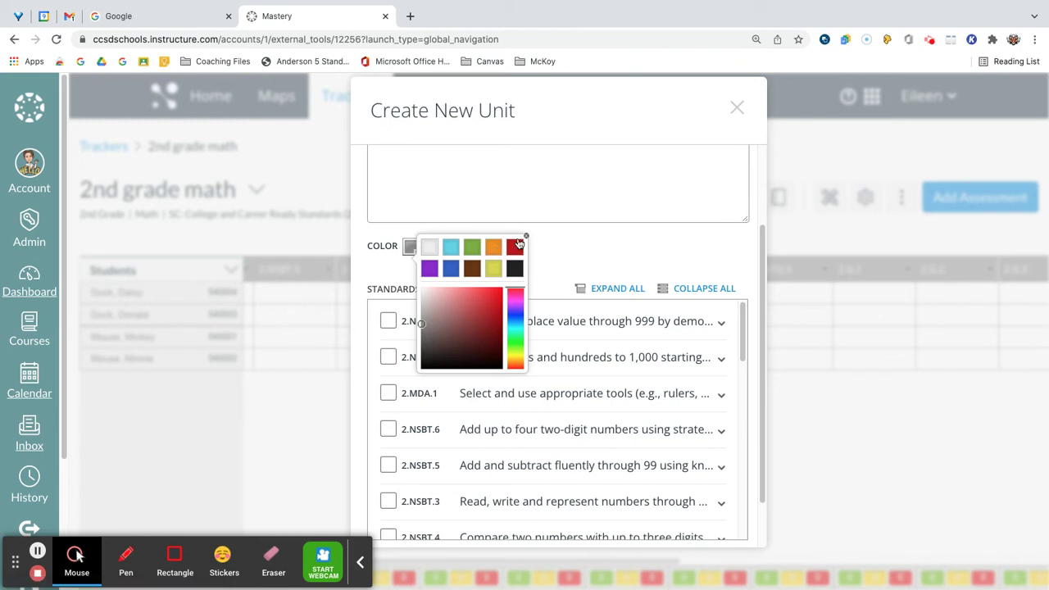
{"action": "left_click", "coordinate": [516, 246]}
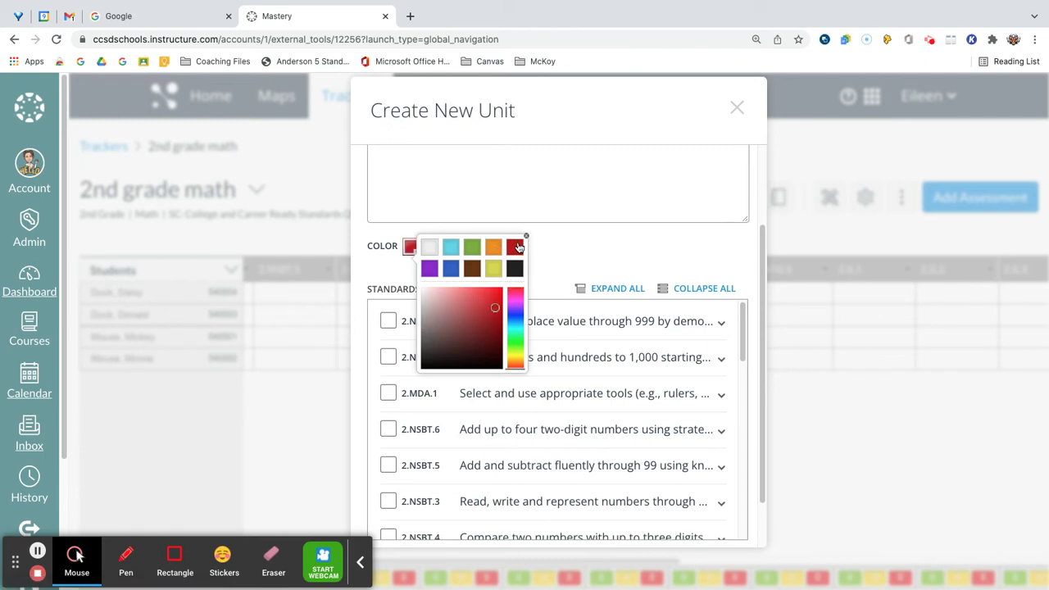
{"action": "left_click", "coordinate": [565, 247]}
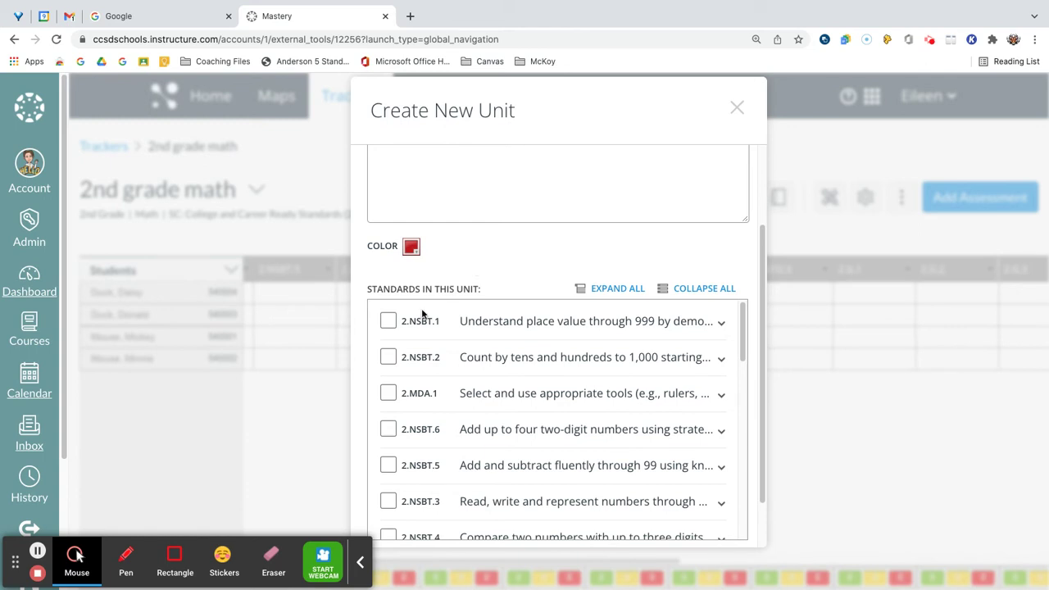
Include standards 2.NSBT.1 through 2.NSBT.7, 2.MDA.1, 2.ATO.1 and 2.ATO.2 in the new unit.
{"action": "left_click", "coordinate": [389, 321]}
{"action": "left_click", "coordinate": [389, 357]}
{"action": "left_click", "coordinate": [388, 395]}
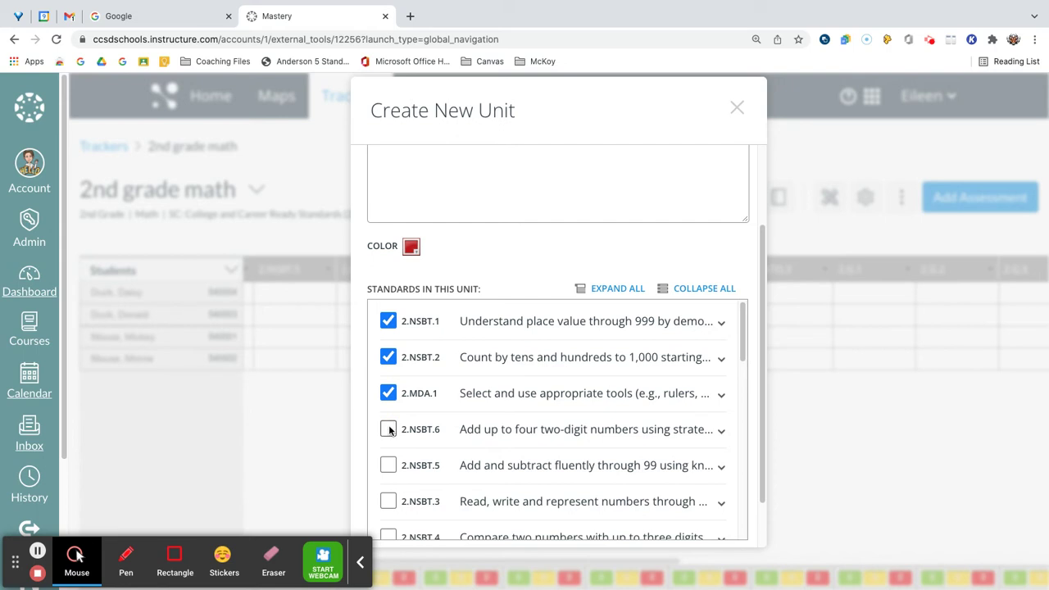
{"action": "left_click", "coordinate": [389, 428]}
{"action": "left_click", "coordinate": [388, 465]}
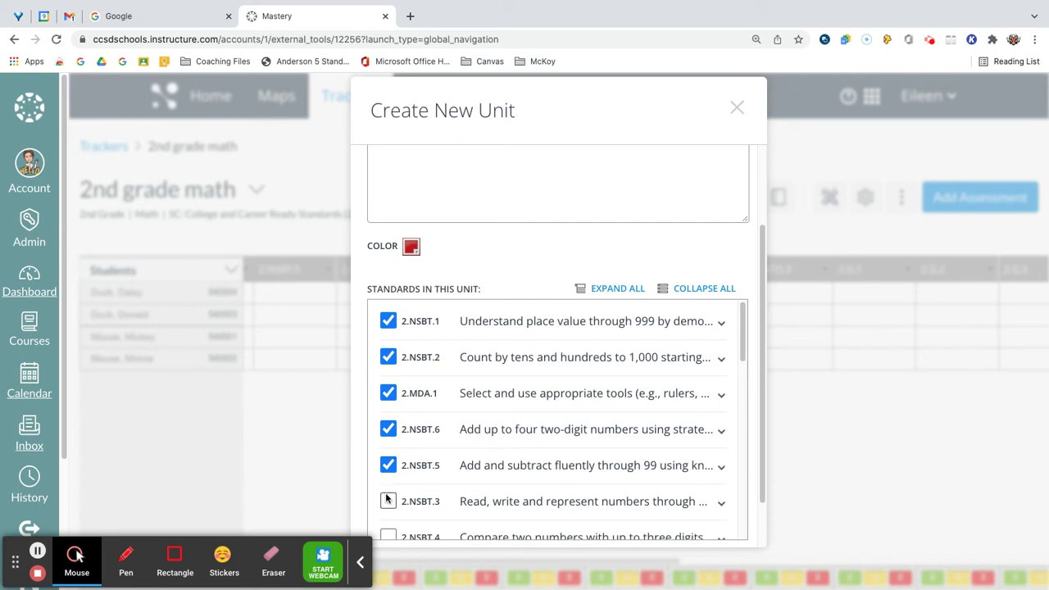
{"action": "left_click", "coordinate": [388, 500]}
{"action": "scroll", "coordinate": [442, 447], "scroll_direction": "down", "scroll_amount": 5}
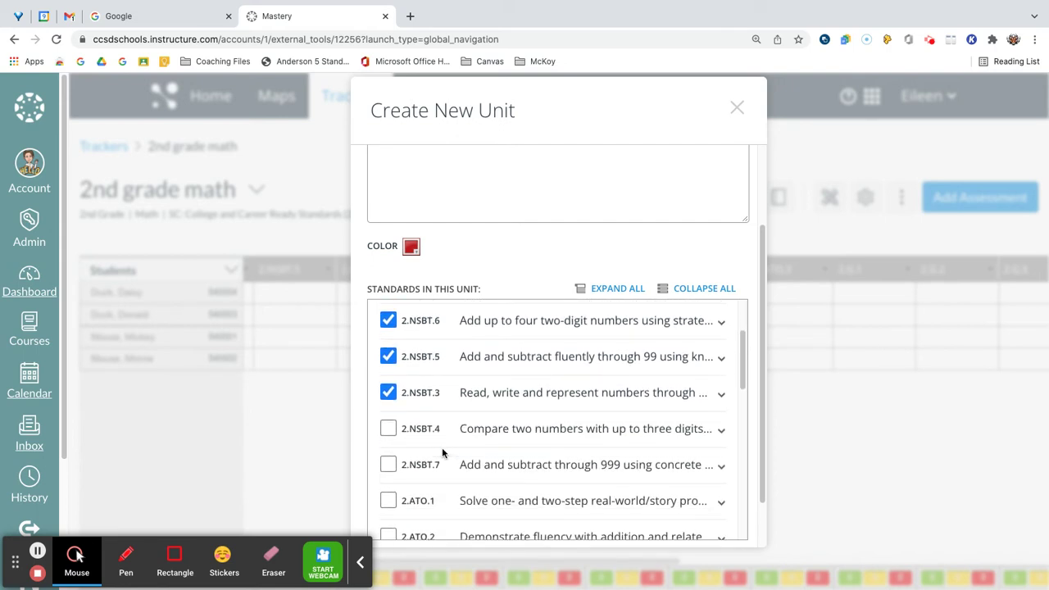
{"action": "left_click", "coordinate": [389, 355]}
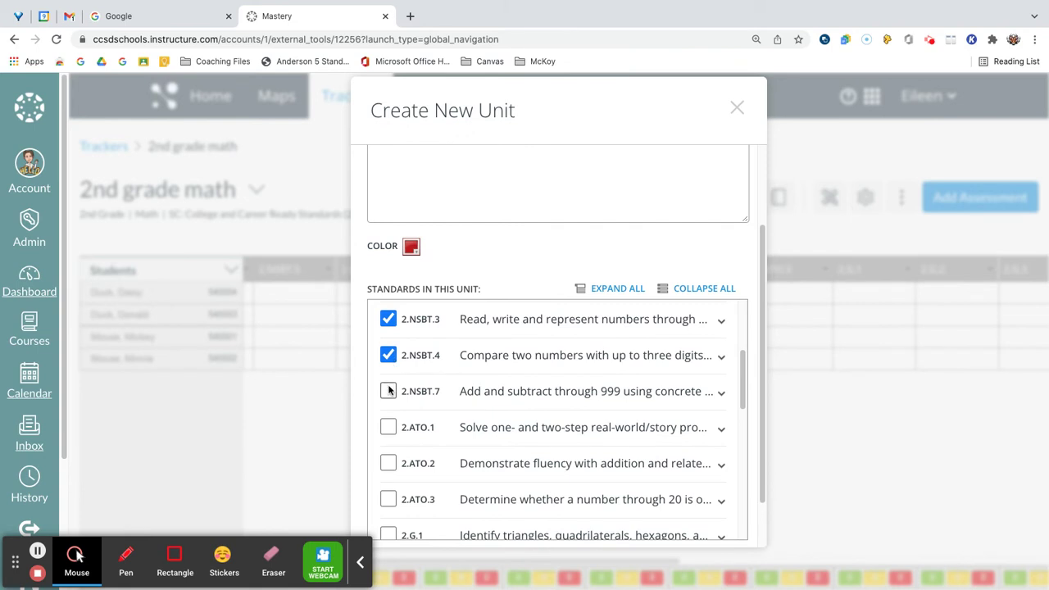
{"action": "left_click", "coordinate": [388, 394]}
{"action": "left_click", "coordinate": [388, 428]}
{"action": "left_click", "coordinate": [388, 464]}
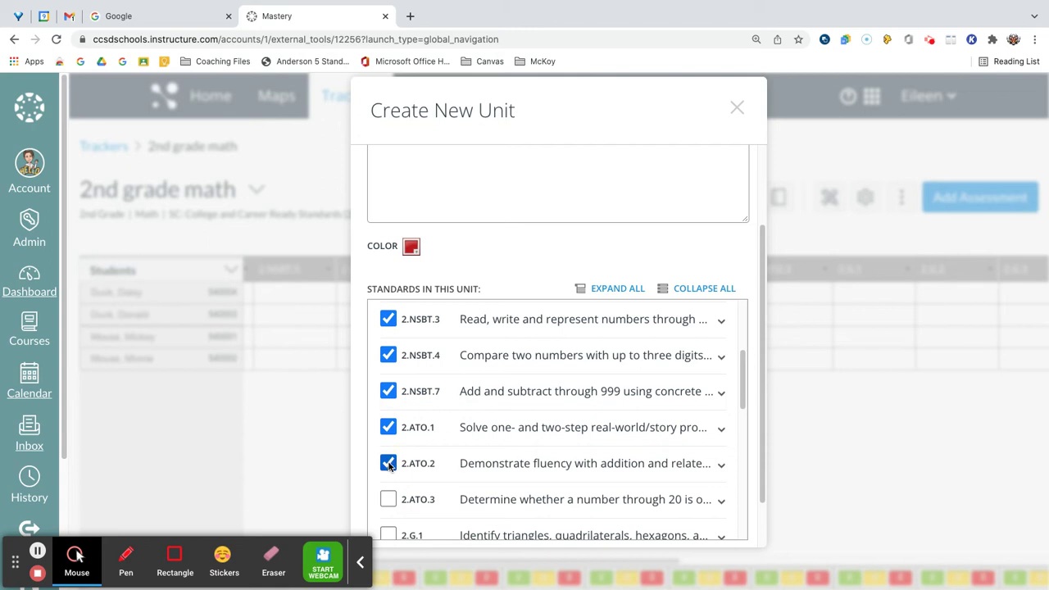
Check the full description of standard 2.NSBT.1, collapse it again, and save the new unit.
{"action": "scroll", "coordinate": [576, 348], "scroll_direction": "up", "scroll_amount": 3}
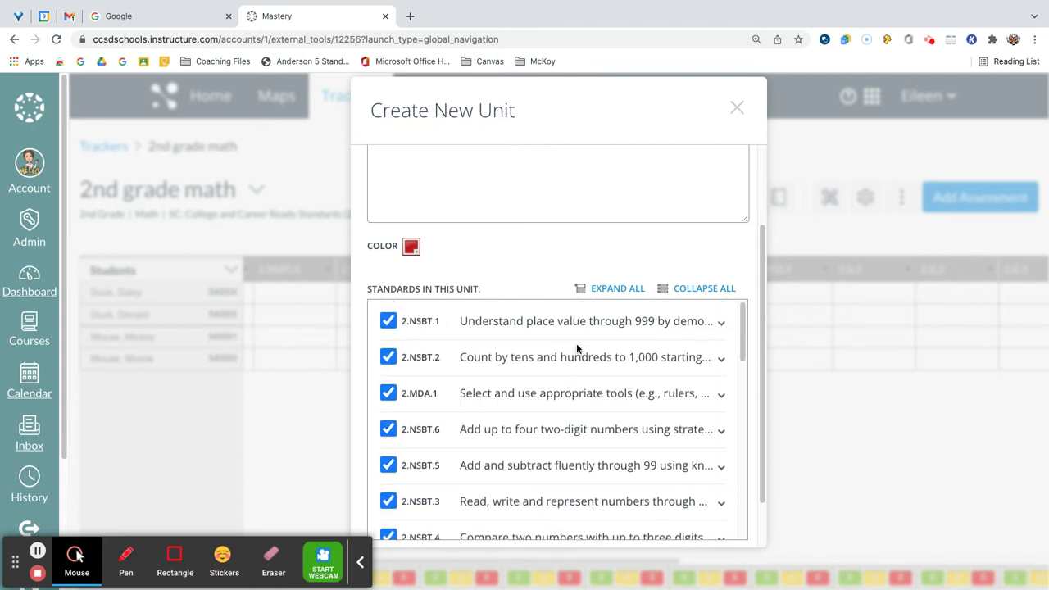
{"action": "left_click", "coordinate": [721, 323]}
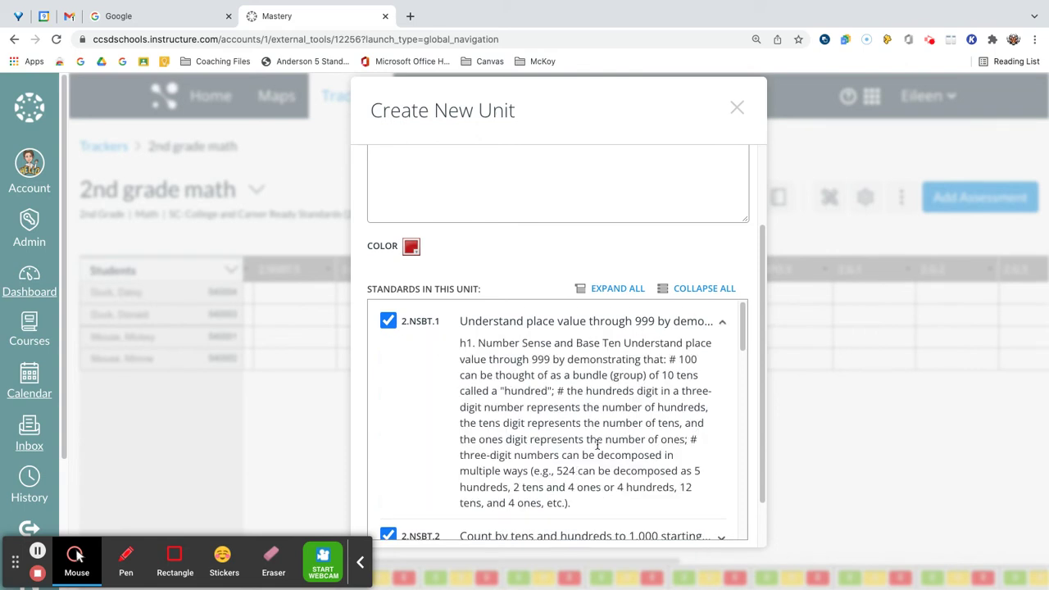
{"action": "left_click", "coordinate": [722, 325]}
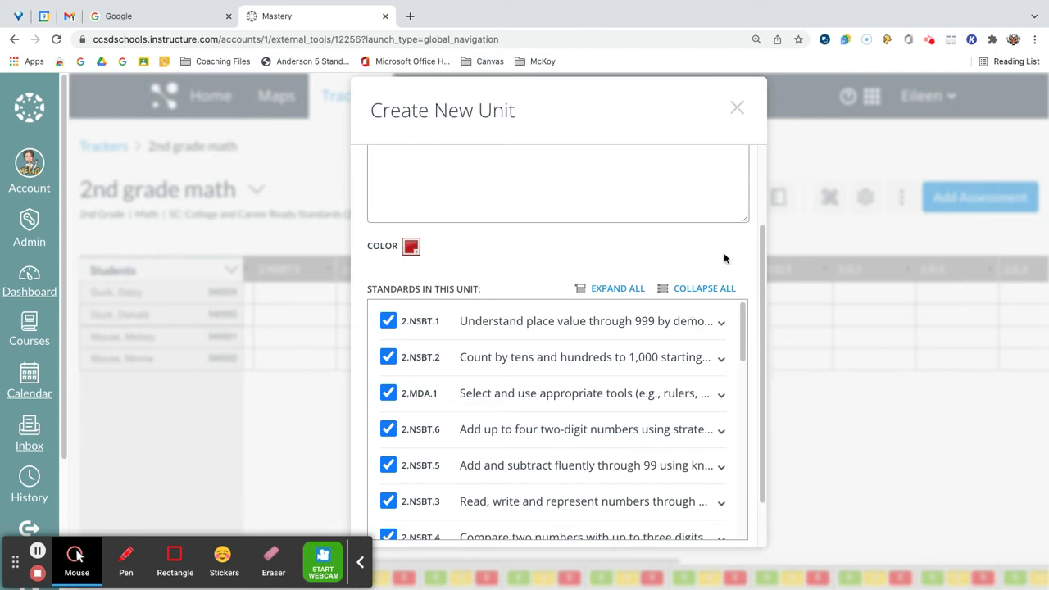
{"action": "scroll", "coordinate": [723, 259], "scroll_direction": "down", "scroll_amount": 2}
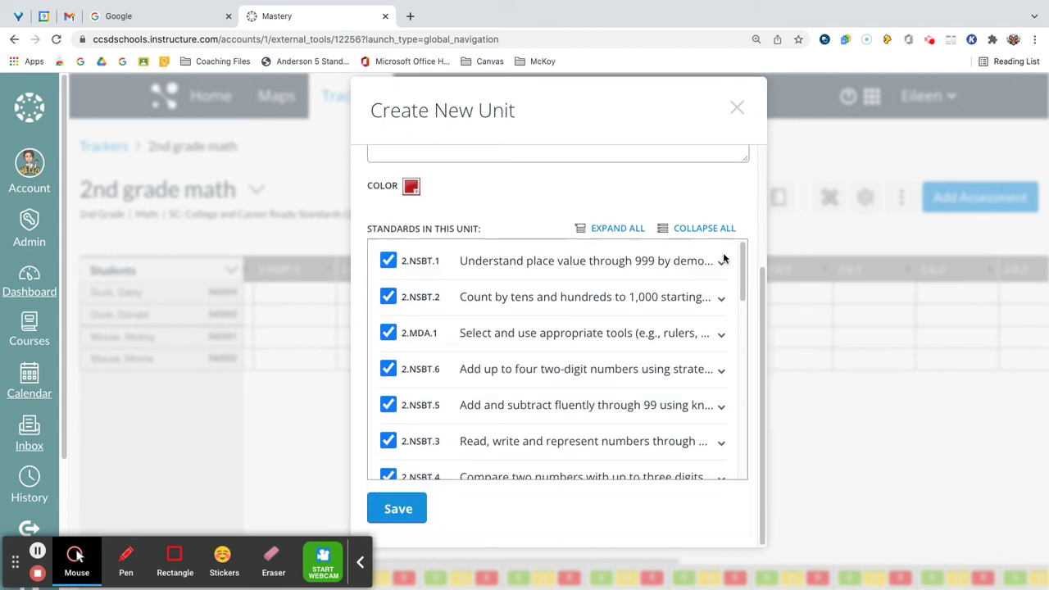
{"action": "left_click", "coordinate": [402, 510]}
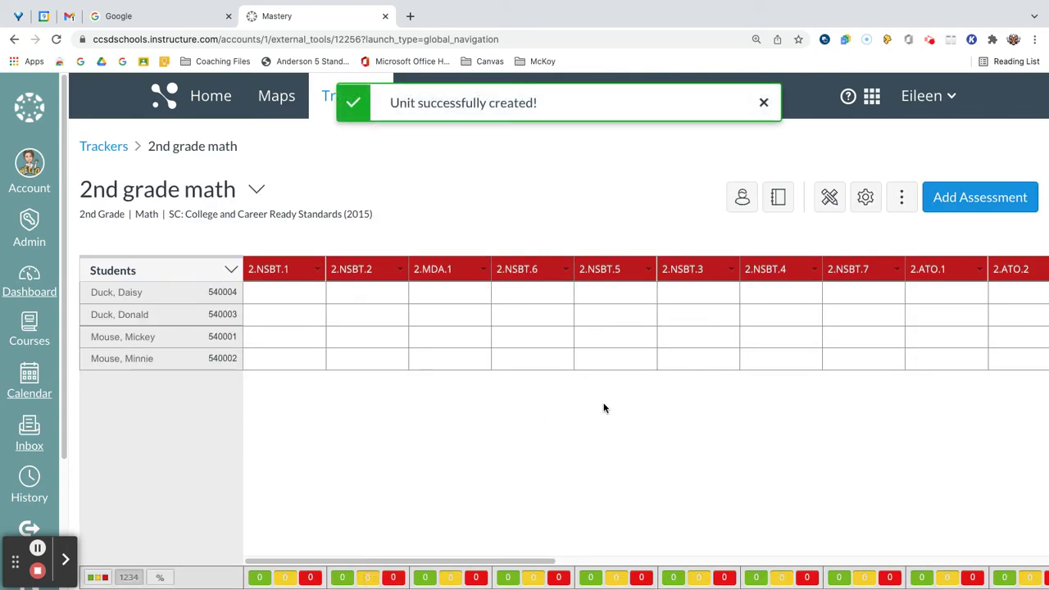
Hide the unassigned standards in the tracker's display options, keeping Unit 1: Numbers 0-1000 shown.
{"action": "scroll", "coordinate": [604, 409], "scroll_direction": "right", "scroll_amount": 5}
{"action": "left_click", "coordinate": [492, 269]}
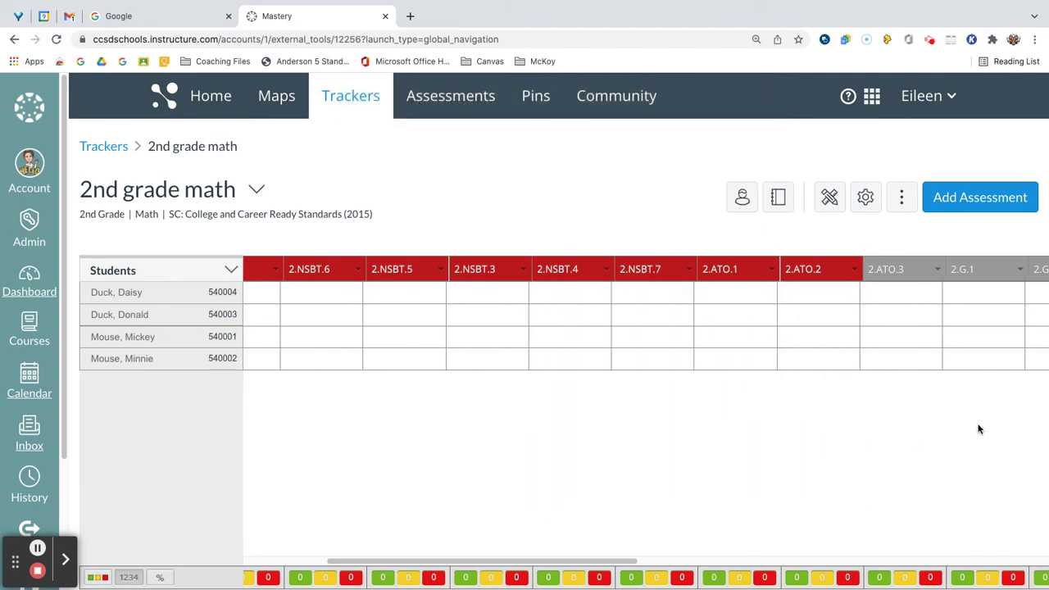
{"action": "scroll", "coordinate": [978, 428], "scroll_direction": "right", "scroll_amount": 15}
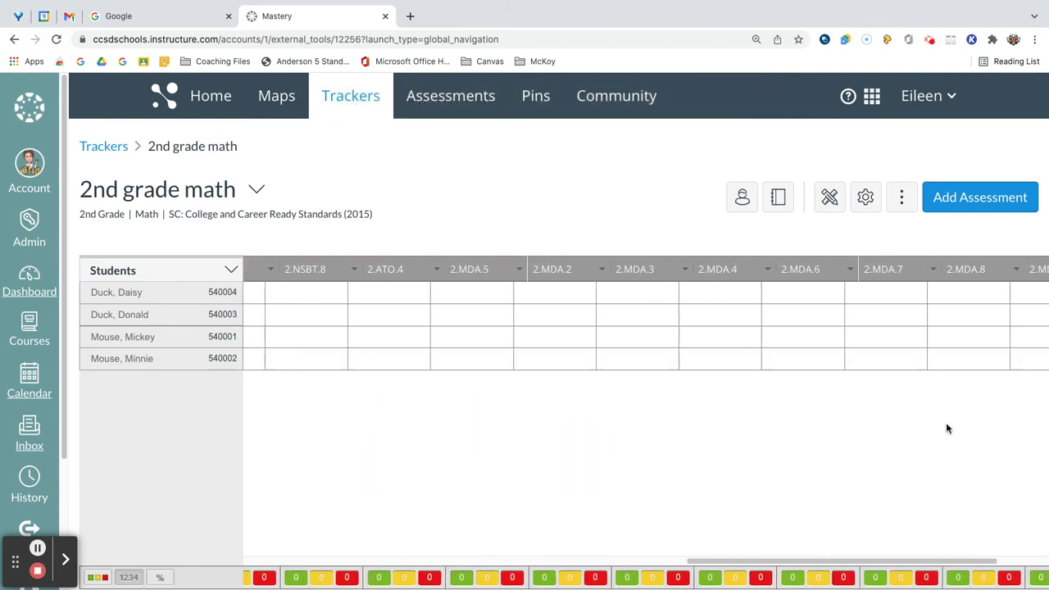
{"action": "scroll", "coordinate": [947, 428], "scroll_direction": "right", "scroll_amount": 3}
{"action": "mouse_move", "coordinate": [845, 250]}
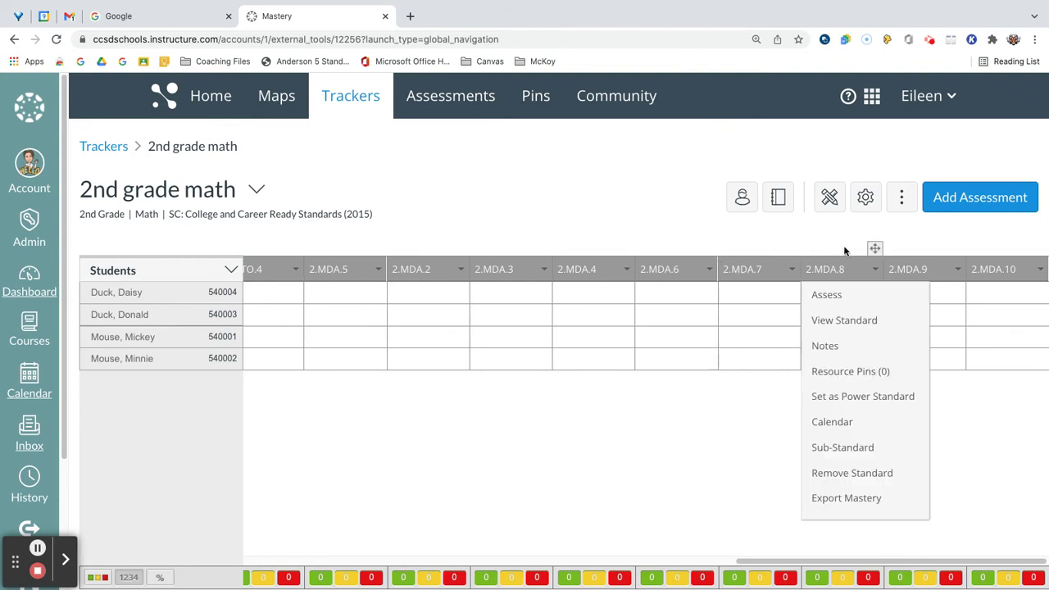
{"action": "left_click", "coordinate": [776, 199]}
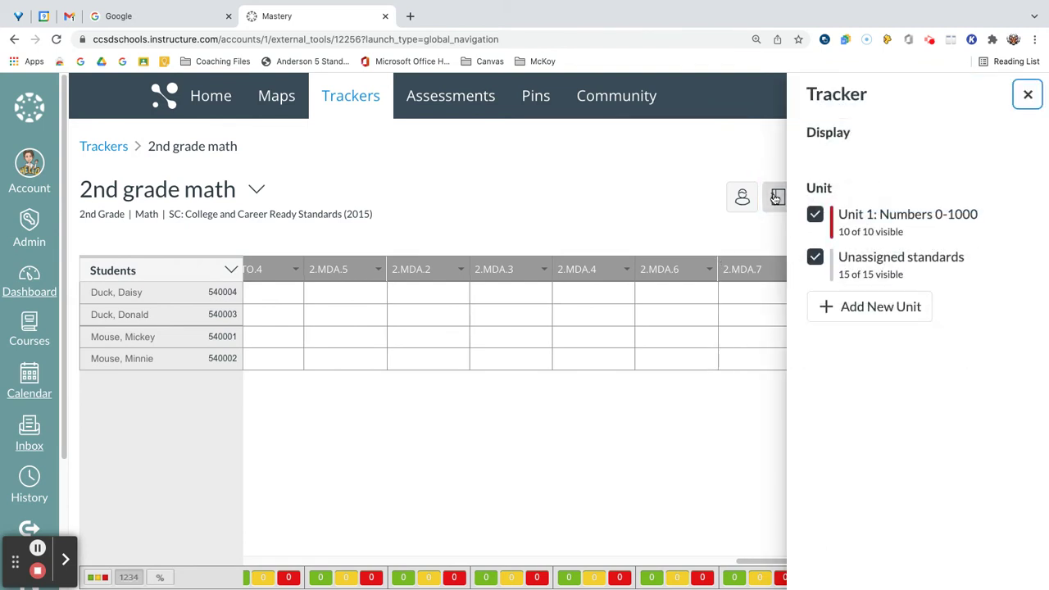
{"action": "left_click", "coordinate": [815, 258]}
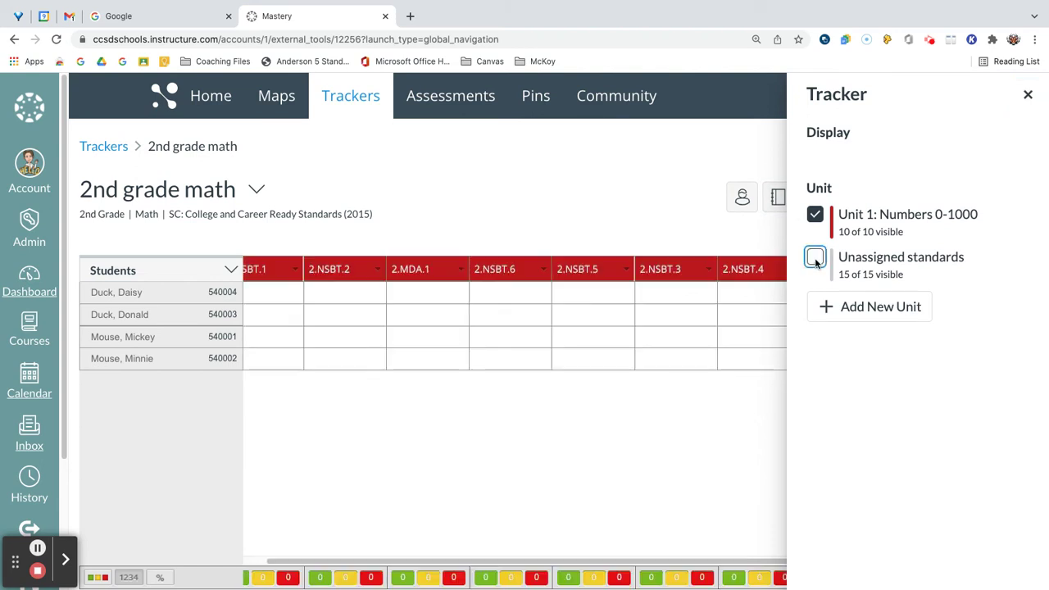
{"action": "left_click", "coordinate": [736, 449]}
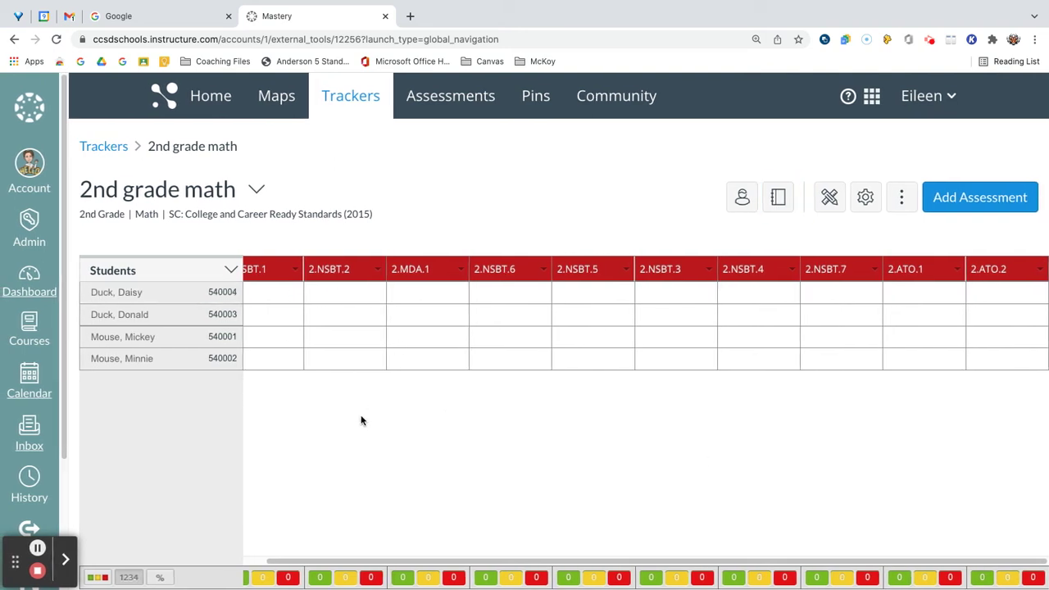
Start a new unit in the tracker's display options and name it "Unit 2: _______".
{"action": "scroll", "coordinate": [359, 427], "scroll_direction": "left", "scroll_amount": 2}
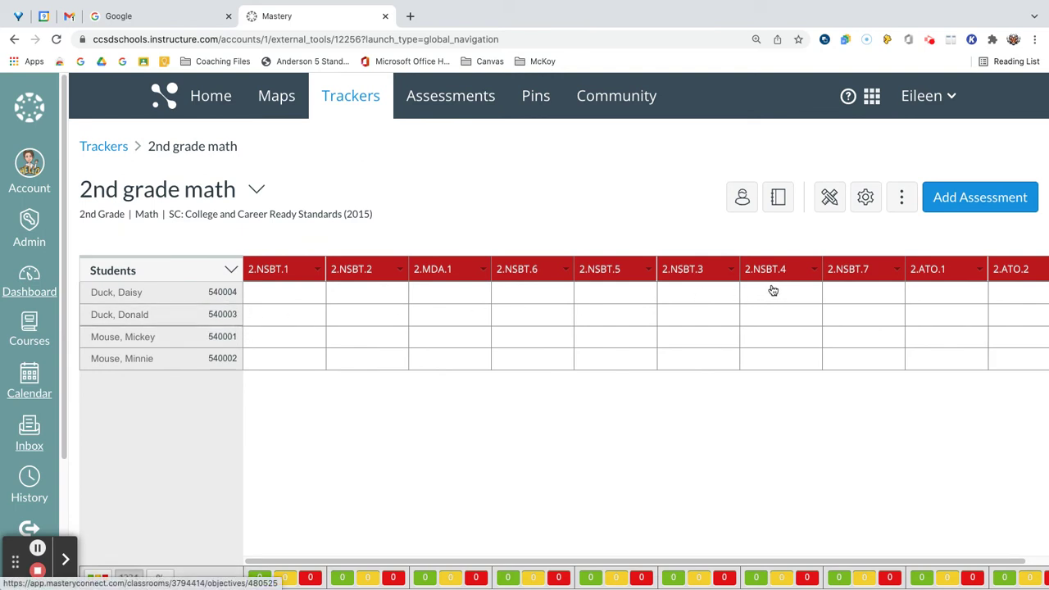
{"action": "scroll", "coordinate": [803, 376], "scroll_direction": "right", "scroll_amount": 2}
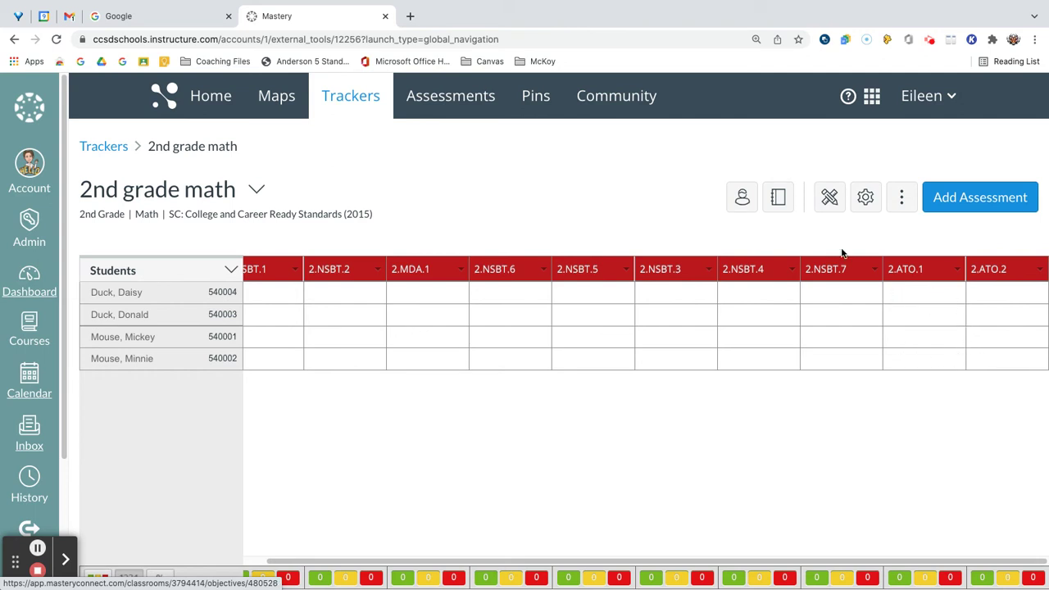
{"action": "left_click", "coordinate": [780, 196]}
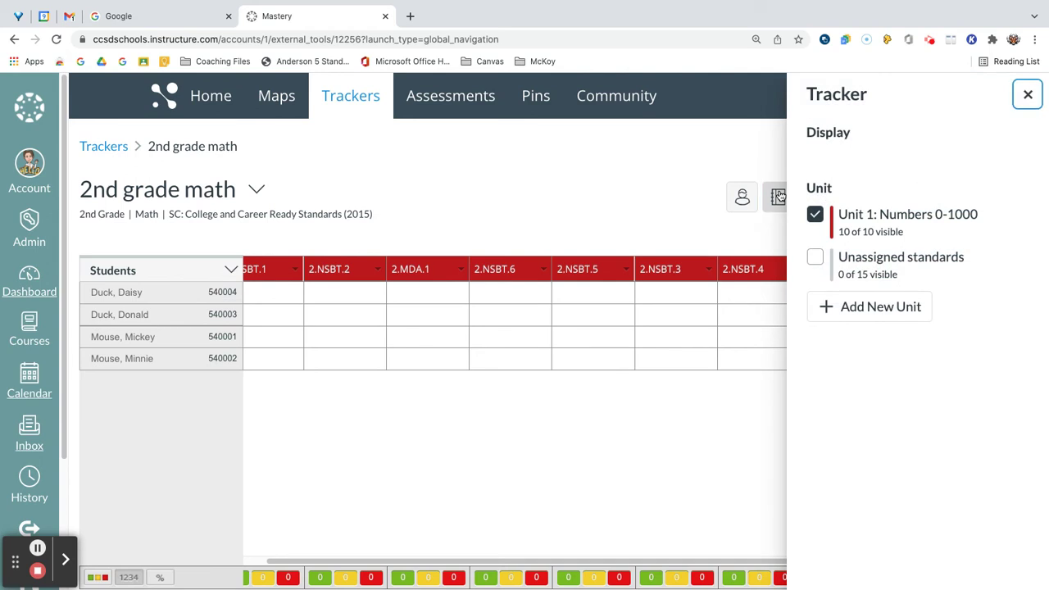
{"action": "left_click", "coordinate": [865, 309]}
{"action": "left_click", "coordinate": [499, 205]}
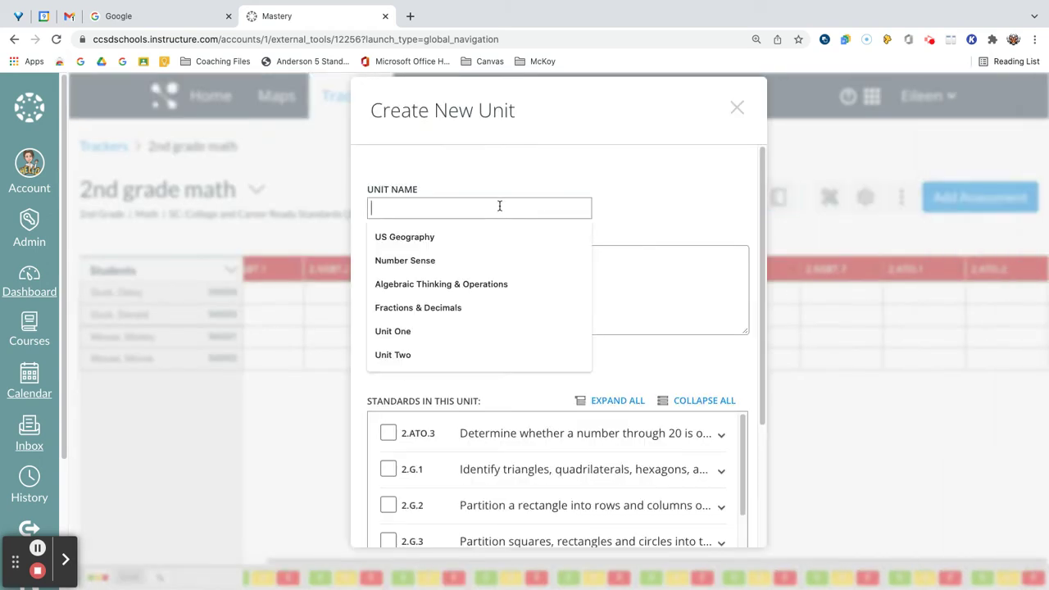
{"action": "left_click", "coordinate": [499, 206]}
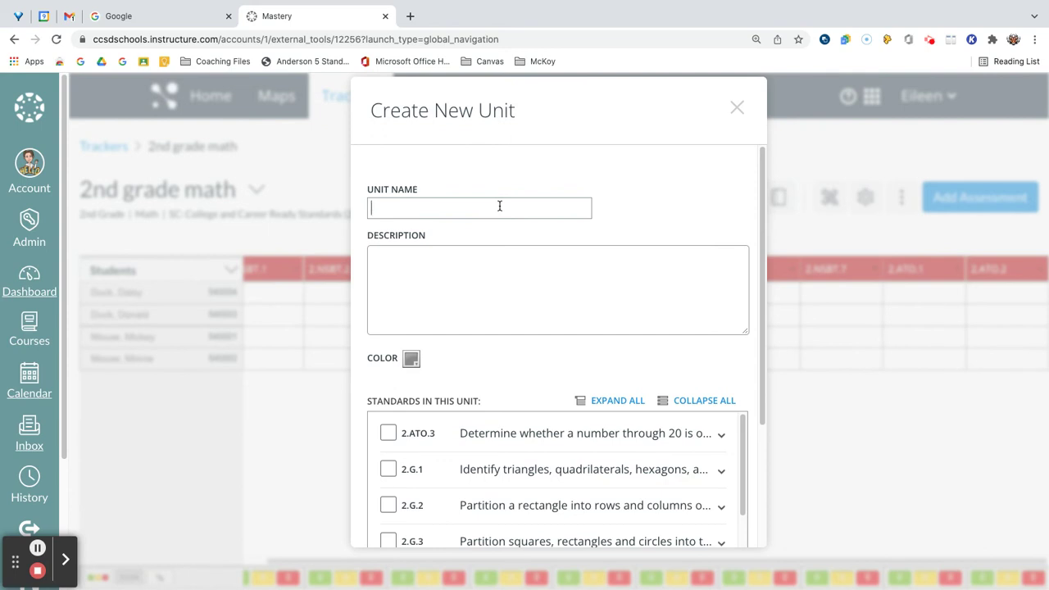
{"action": "type", "text": "Unit 2: _______"}
Set the Unit 2 color to the orange preset swatch (#f0910a).
{"action": "scroll", "coordinate": [489, 303], "scroll_direction": "down", "scroll_amount": 1}
{"action": "left_click", "coordinate": [411, 312]}
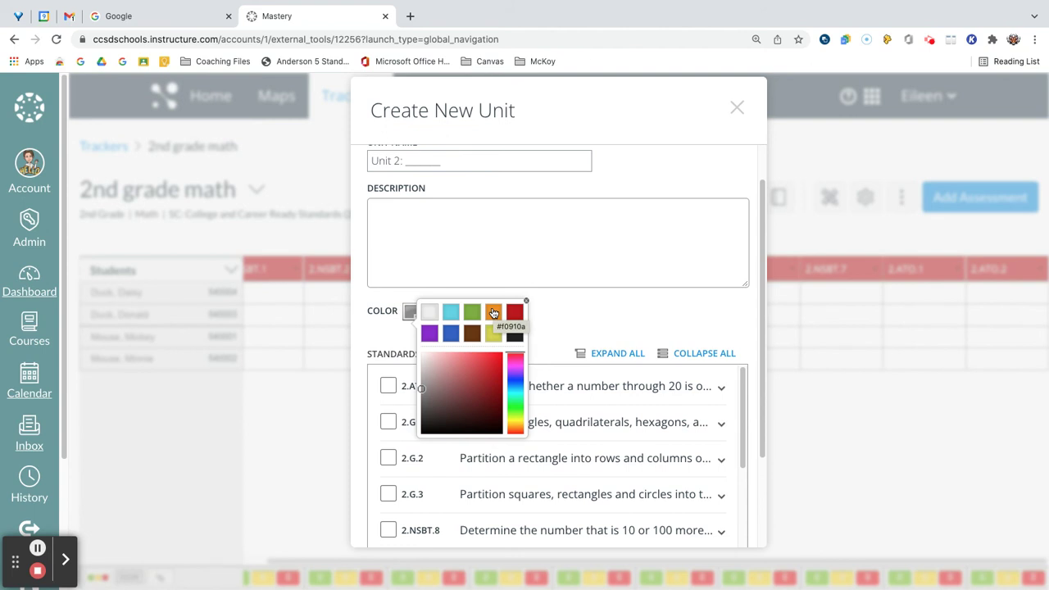
{"action": "left_click", "coordinate": [493, 313]}
{"action": "left_click", "coordinate": [579, 320]}
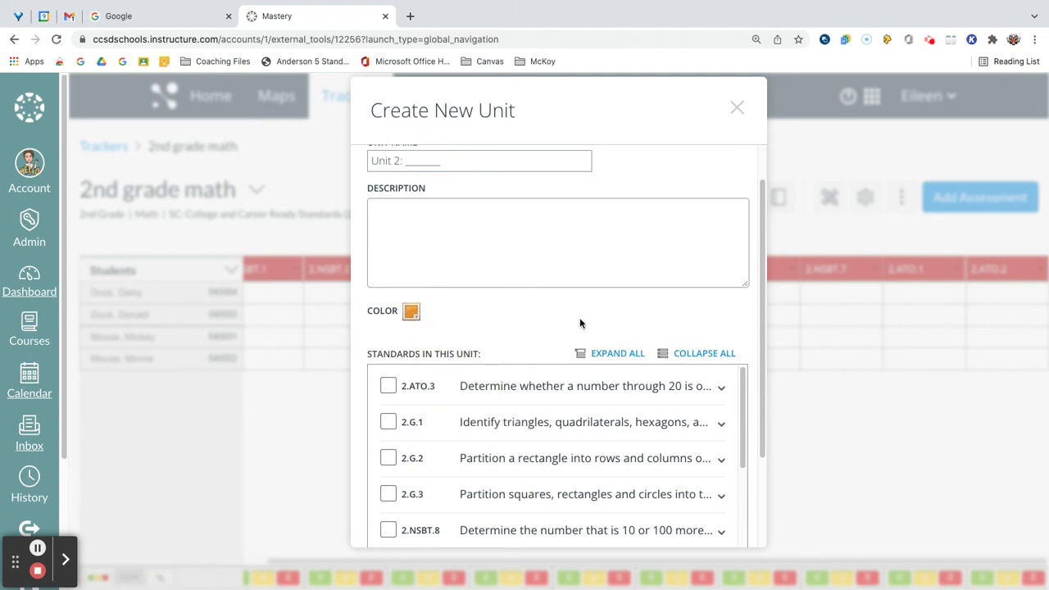
Include standards 2.ATO.3, 2.G.1, 2.G.2, 2.MDA.5, 2.MDA.2 and 2.MDA.3 in the new unit.
{"action": "left_click", "coordinate": [387, 385]}
{"action": "left_click", "coordinate": [388, 422]}
{"action": "left_click", "coordinate": [388, 458]}
{"action": "scroll", "coordinate": [489, 457], "scroll_direction": "down", "scroll_amount": 2}
{"action": "scroll", "coordinate": [489, 457], "scroll_direction": "down", "scroll_amount": 3}
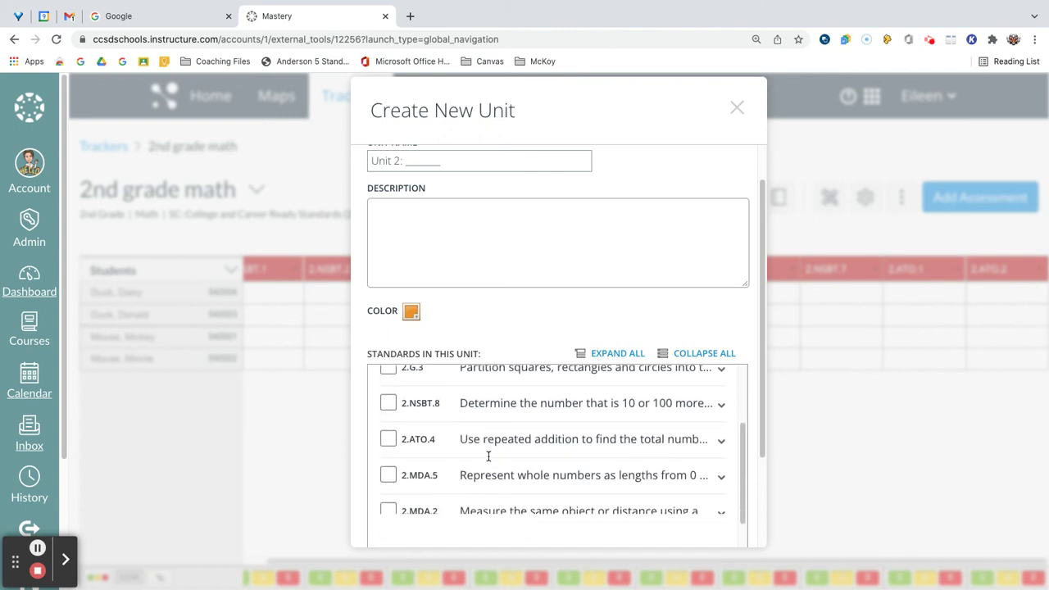
{"action": "left_click", "coordinate": [387, 461]}
{"action": "left_click", "coordinate": [390, 497]}
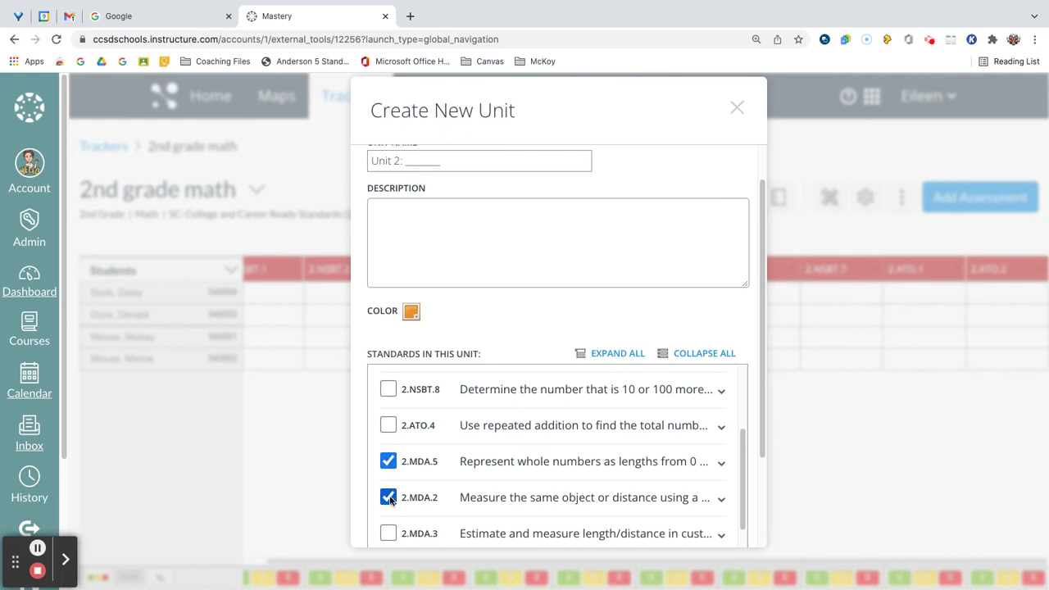
{"action": "left_click", "coordinate": [388, 534]}
Add standards 2.MDA.7 and 2.MDA.8 to the new unit and save it.
{"action": "scroll", "coordinate": [525, 466], "scroll_direction": "down", "scroll_amount": 4}
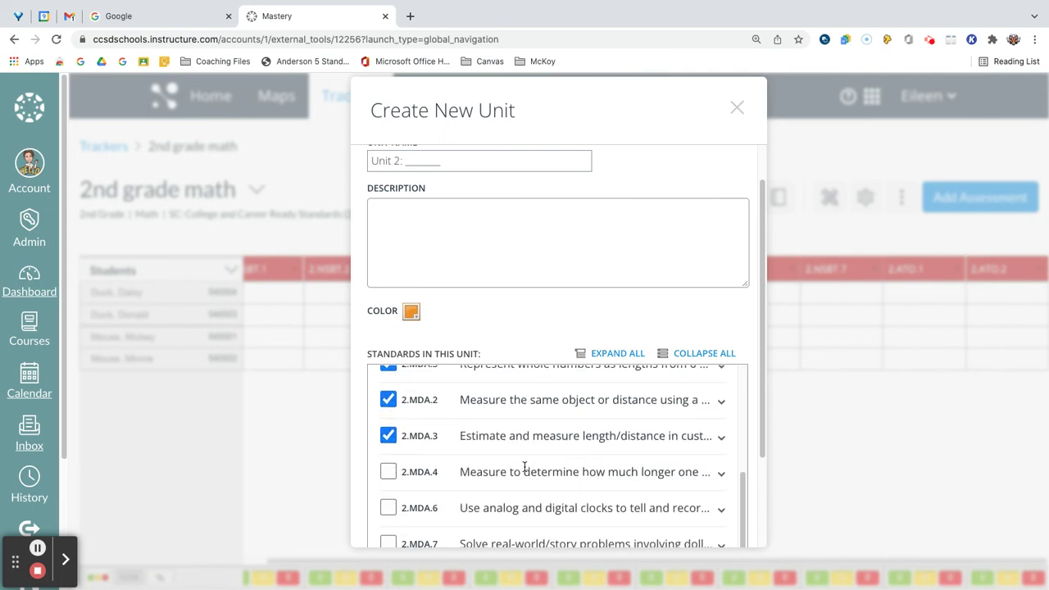
{"action": "left_click", "coordinate": [389, 485]}
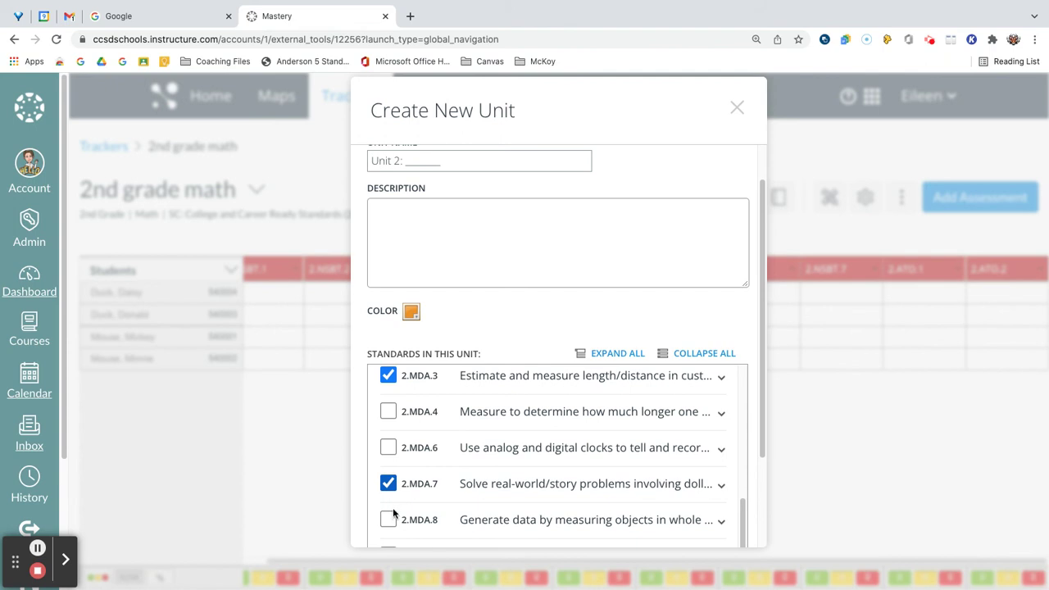
{"action": "left_click", "coordinate": [389, 520]}
{"action": "scroll", "coordinate": [584, 443], "scroll_direction": "down", "scroll_amount": 1}
{"action": "scroll", "coordinate": [761, 405], "scroll_direction": "down", "scroll_amount": 3}
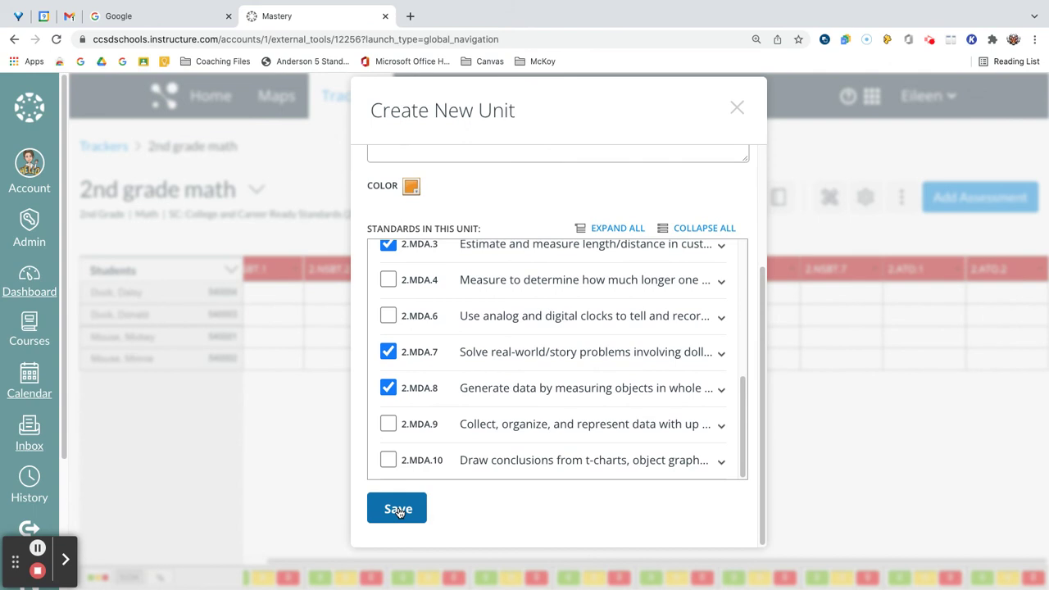
{"action": "left_click", "coordinate": [399, 510]}
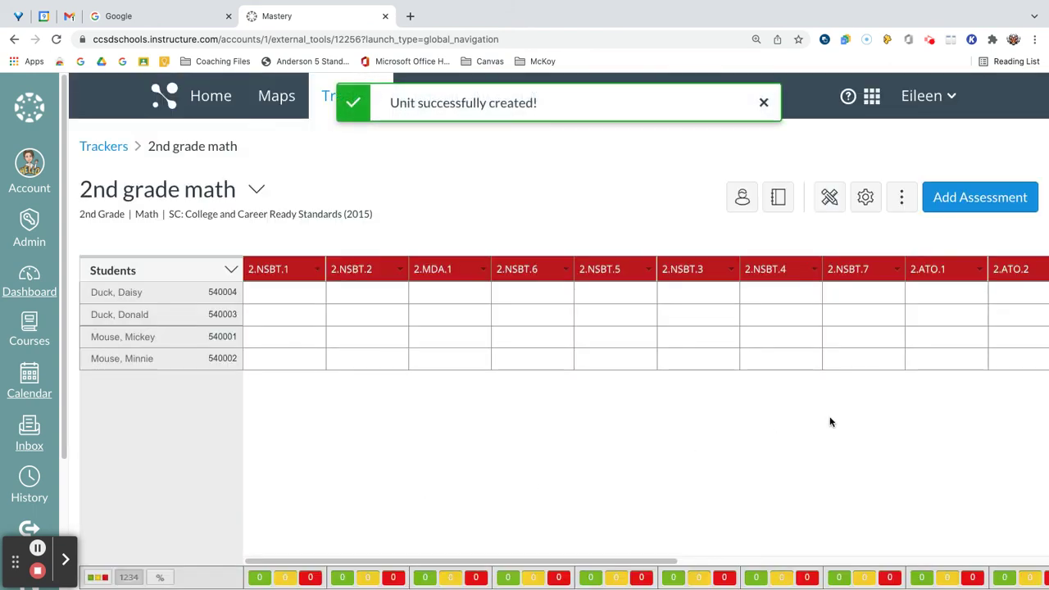
Review the color-coded standard columns of both units across the tracker.
{"action": "scroll", "coordinate": [830, 422], "scroll_direction": "right", "scroll_amount": 6}
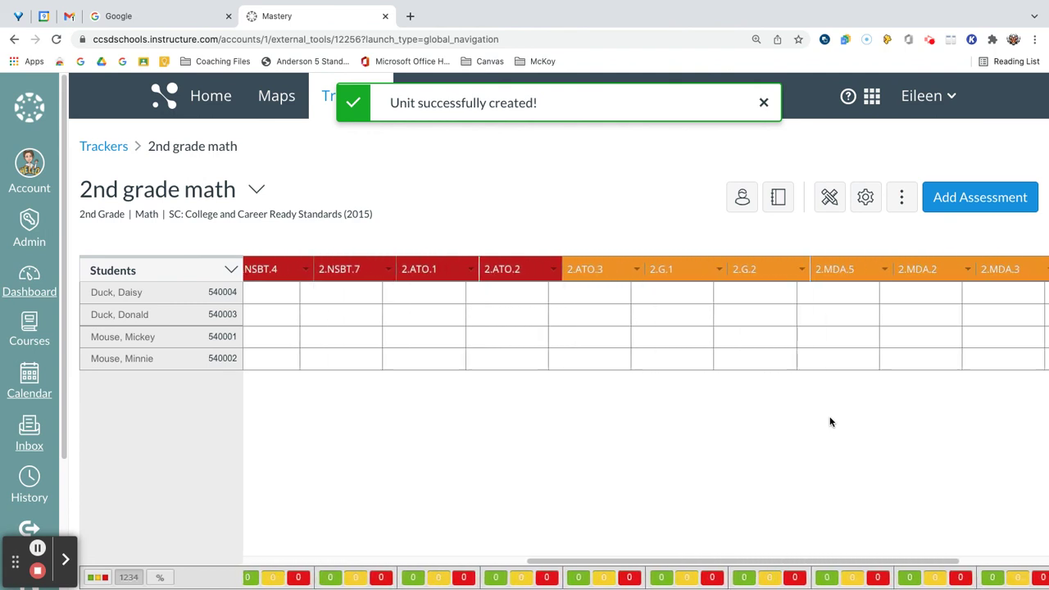
{"action": "scroll", "coordinate": [831, 422], "scroll_direction": "right", "scroll_amount": 2}
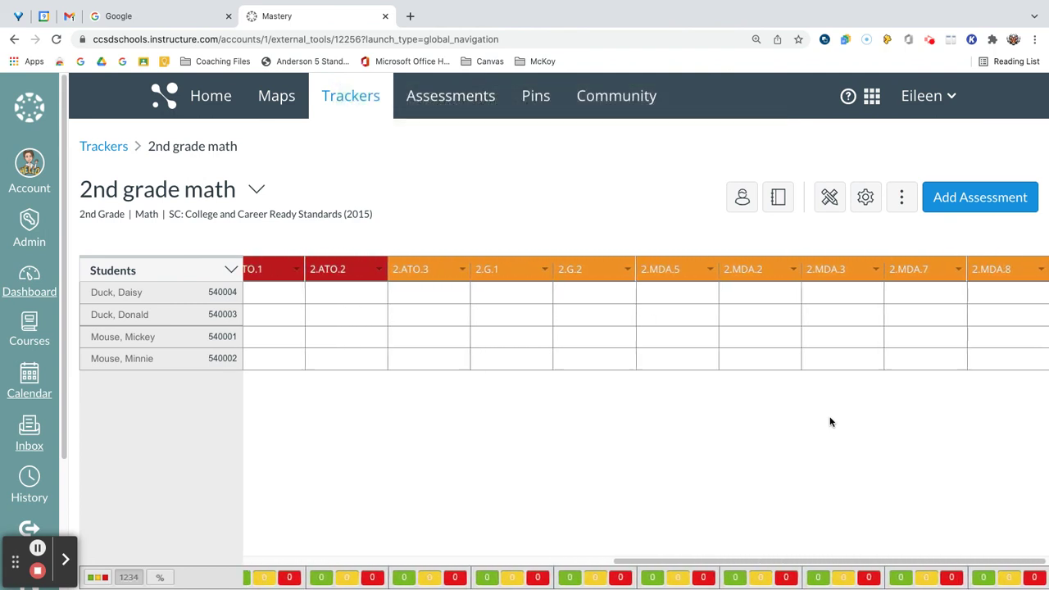
{"action": "scroll", "coordinate": [831, 423], "scroll_direction": "left", "scroll_amount": 8}
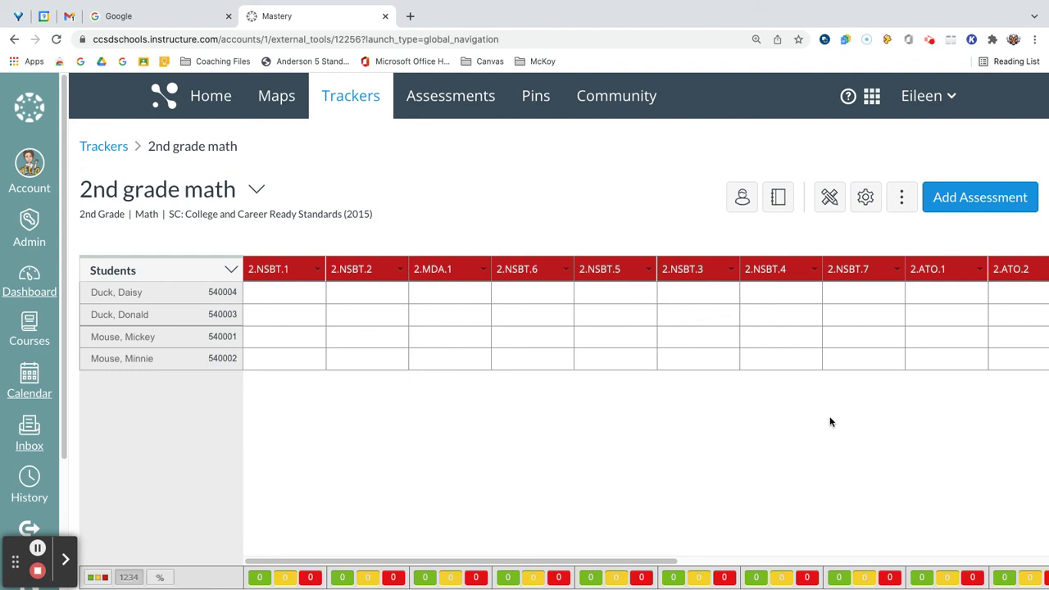
{"action": "scroll", "coordinate": [830, 422], "scroll_direction": "right", "scroll_amount": 4}
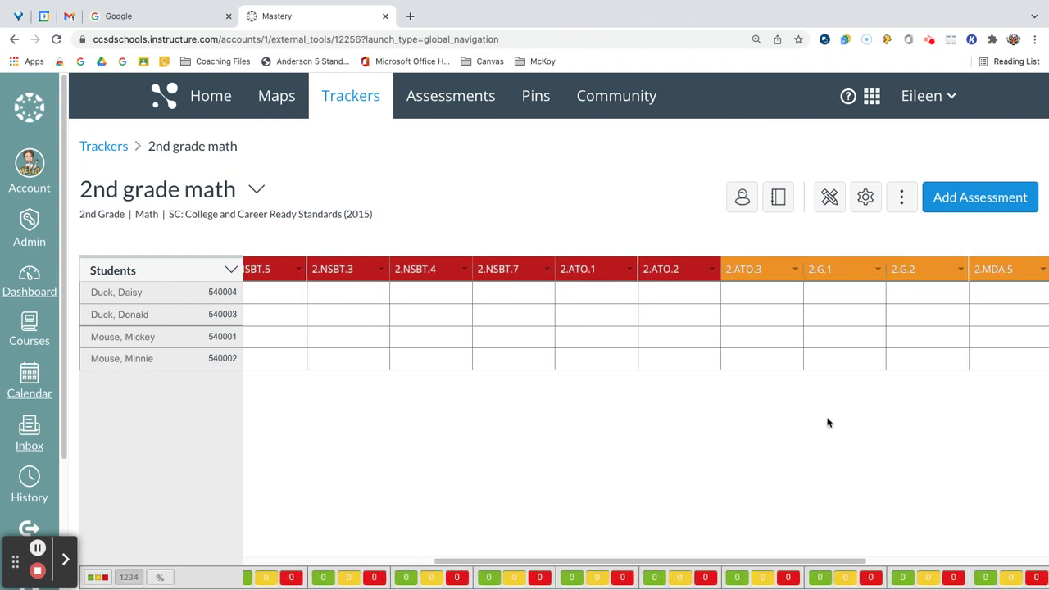
{"action": "scroll", "coordinate": [828, 422], "scroll_direction": "left", "scroll_amount": 4}
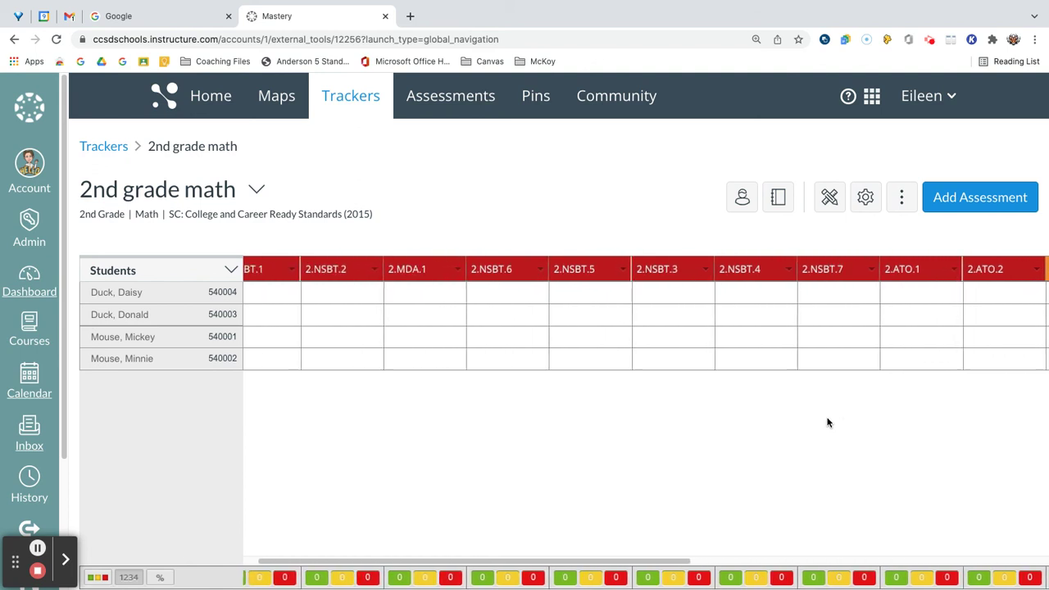